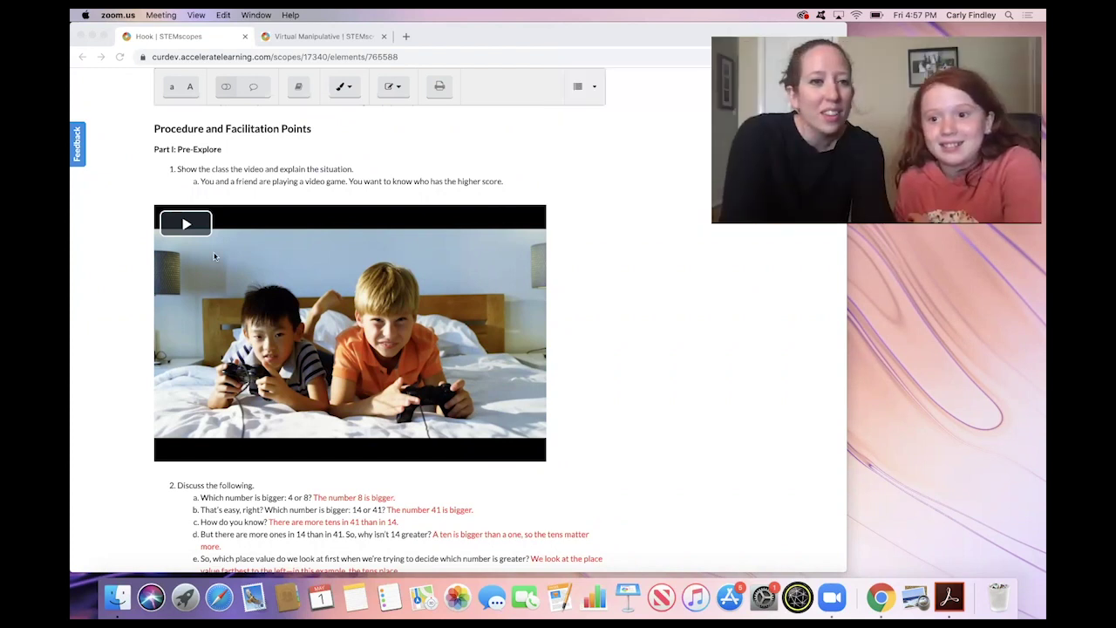
# - Watch the Hook video of two kids gaming in full screen, then exit back to the lesson
pyautogui.click(527, 440)
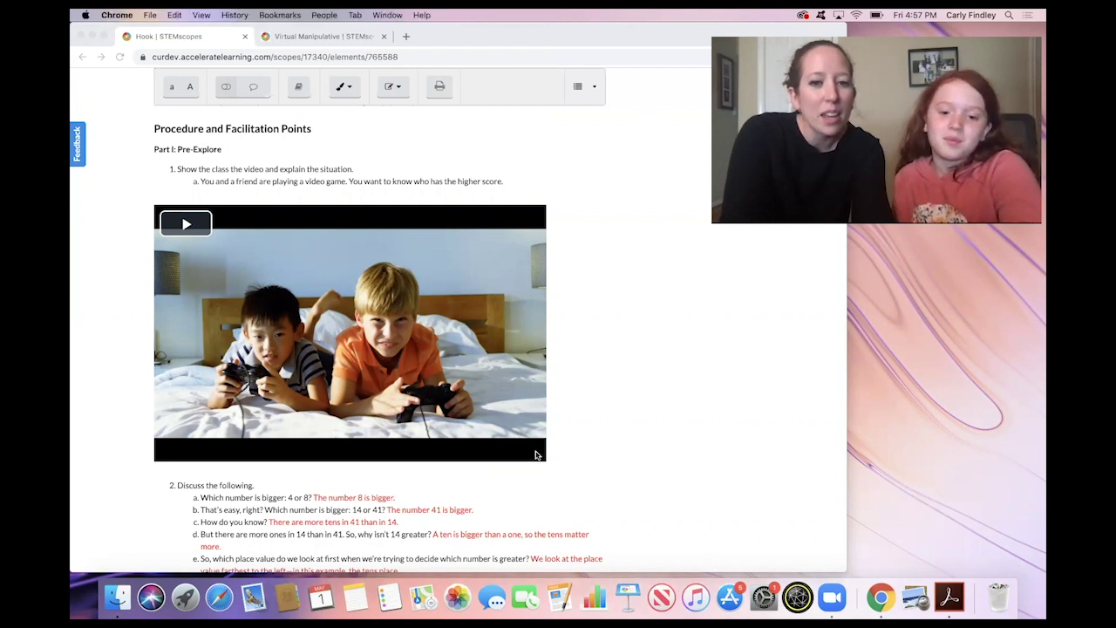
pyautogui.click(530, 443)
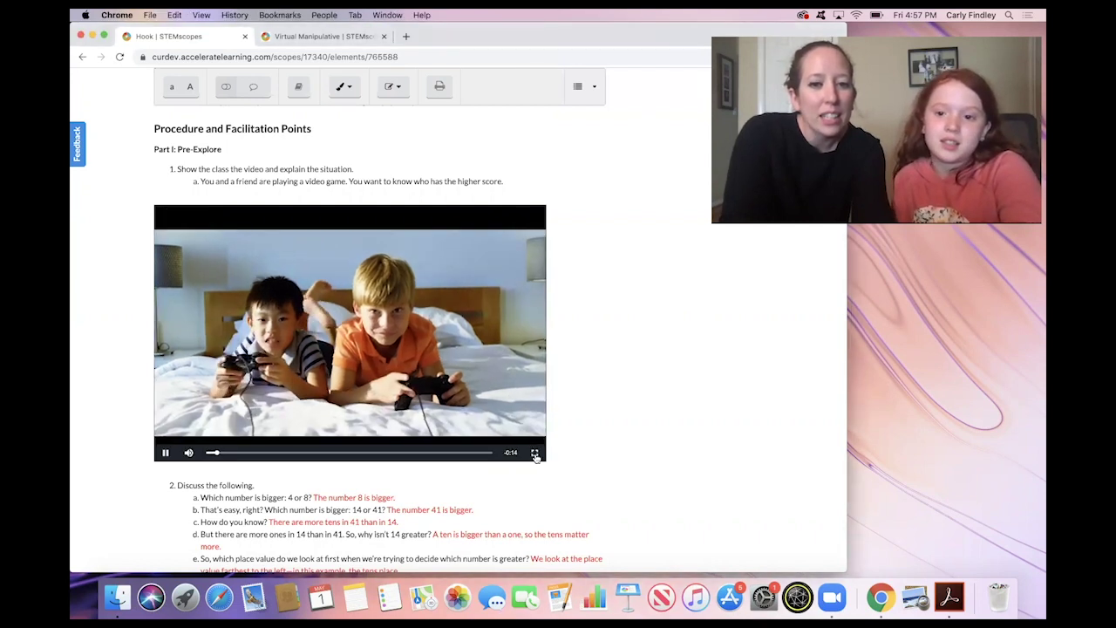
pyautogui.click(534, 453)
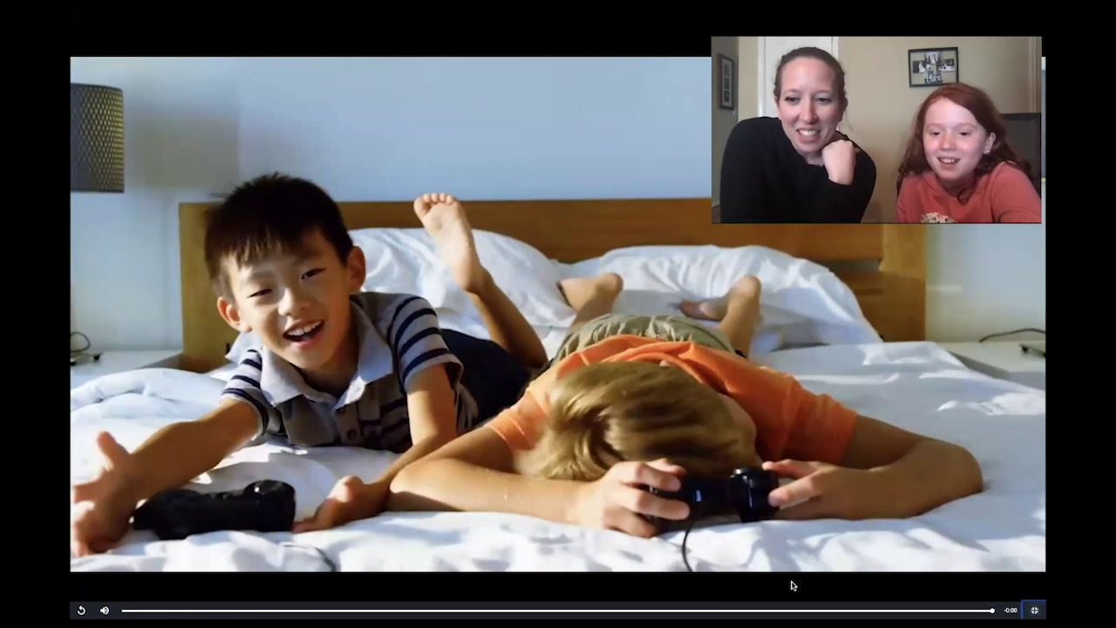
pyautogui.press('Escape')
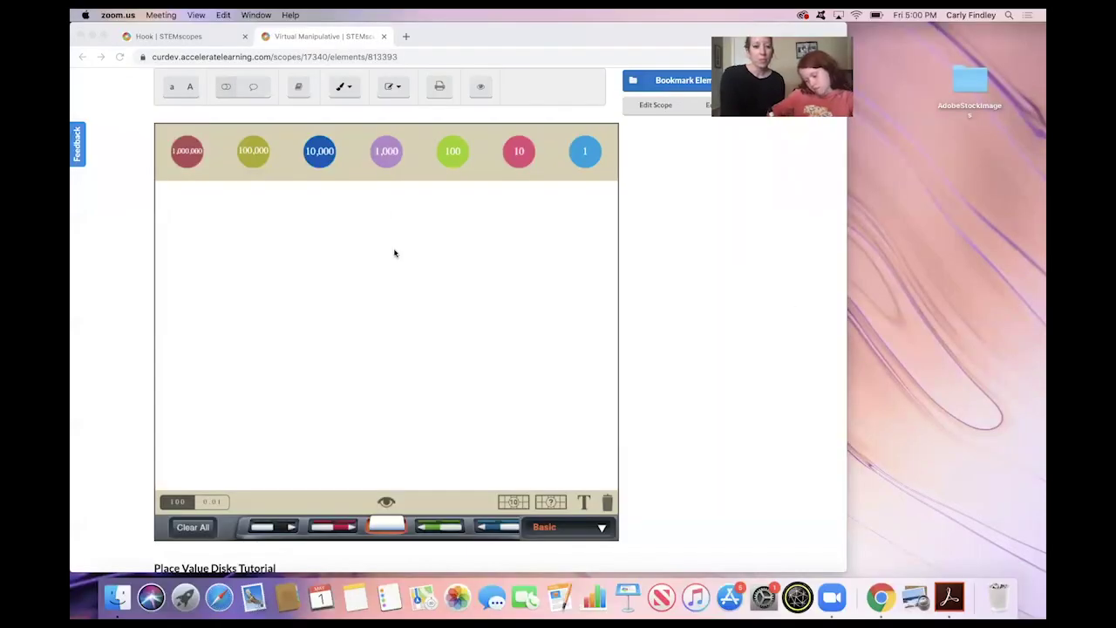
# - Switch Chrome to full screen so the blank place-value disk board fills the display
pyautogui.click(103, 37)
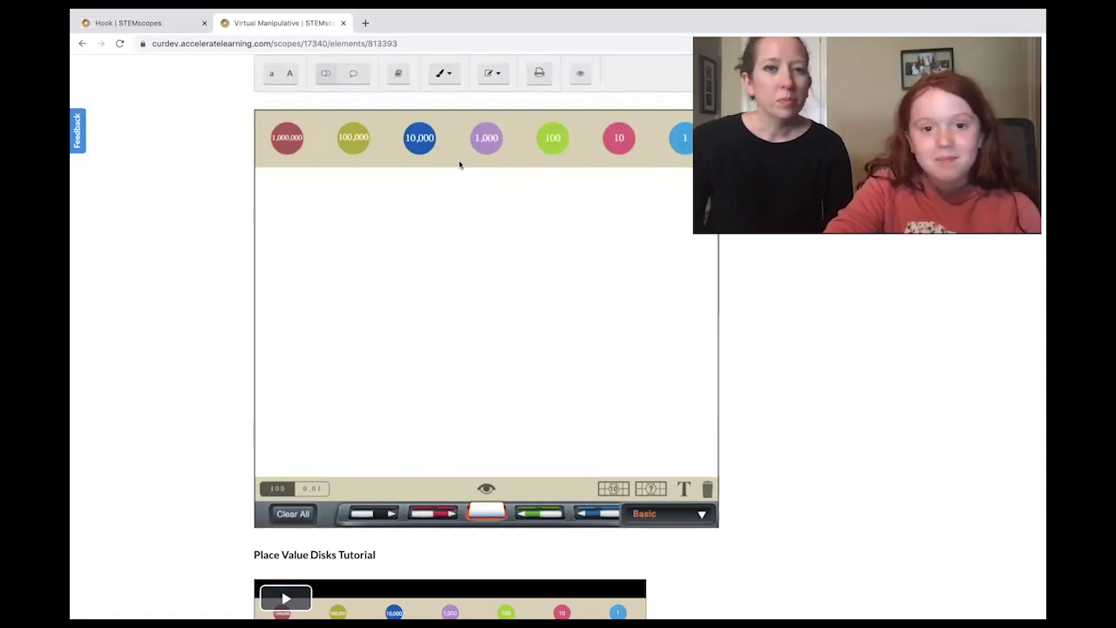
# - Build 70,000 on the board from seven 10,000 disks arranged in two rows
pyautogui.moveTo(422, 145); pyautogui.dragTo(342, 232)
pyautogui.moveTo(417, 154); pyautogui.dragTo(342, 266)
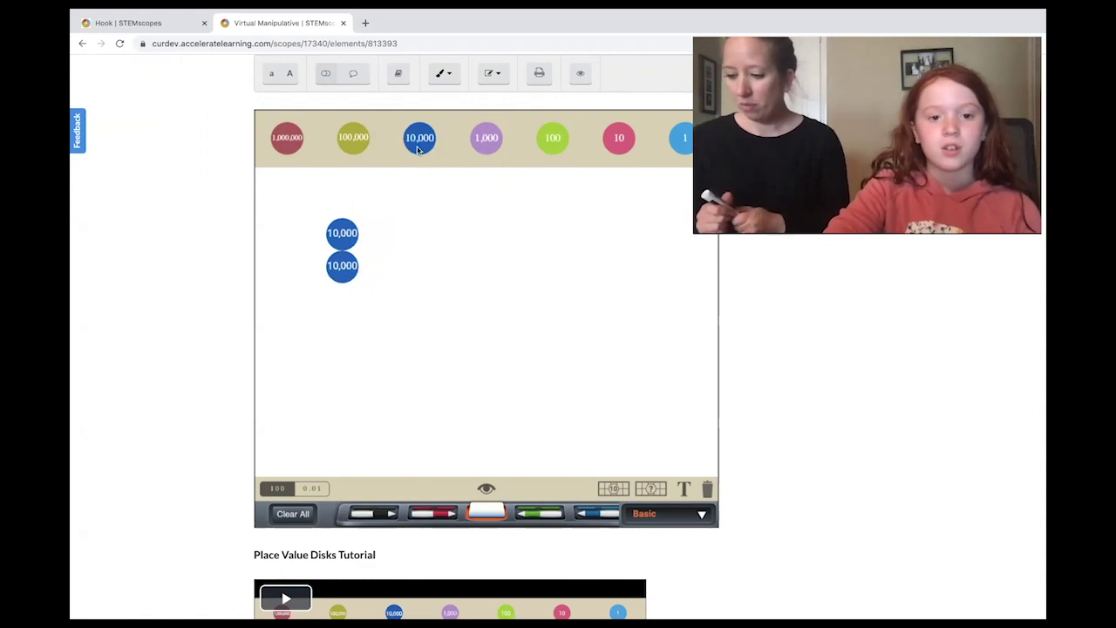
pyautogui.moveTo(418, 150); pyautogui.dragTo(416, 225)
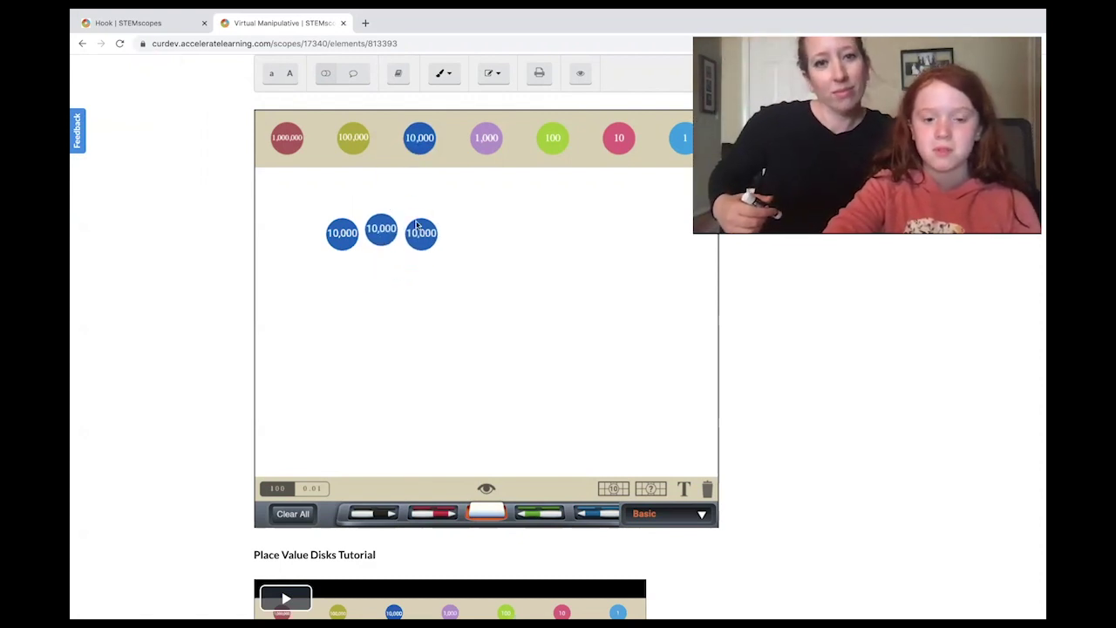
pyautogui.moveTo(418, 140); pyautogui.dragTo(461, 246)
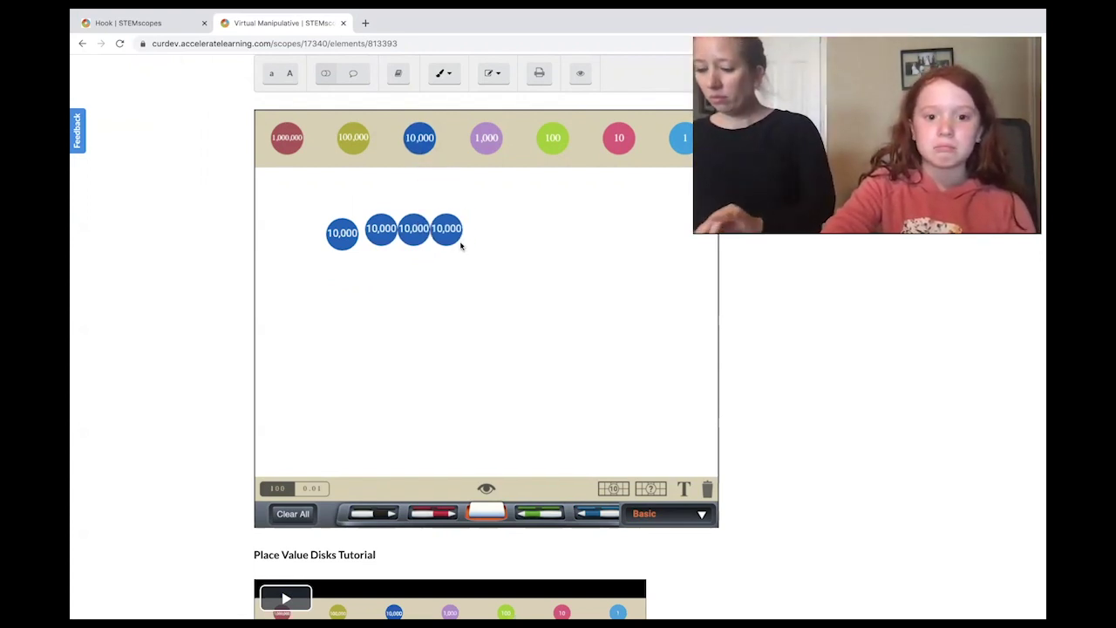
pyautogui.click(456, 229)
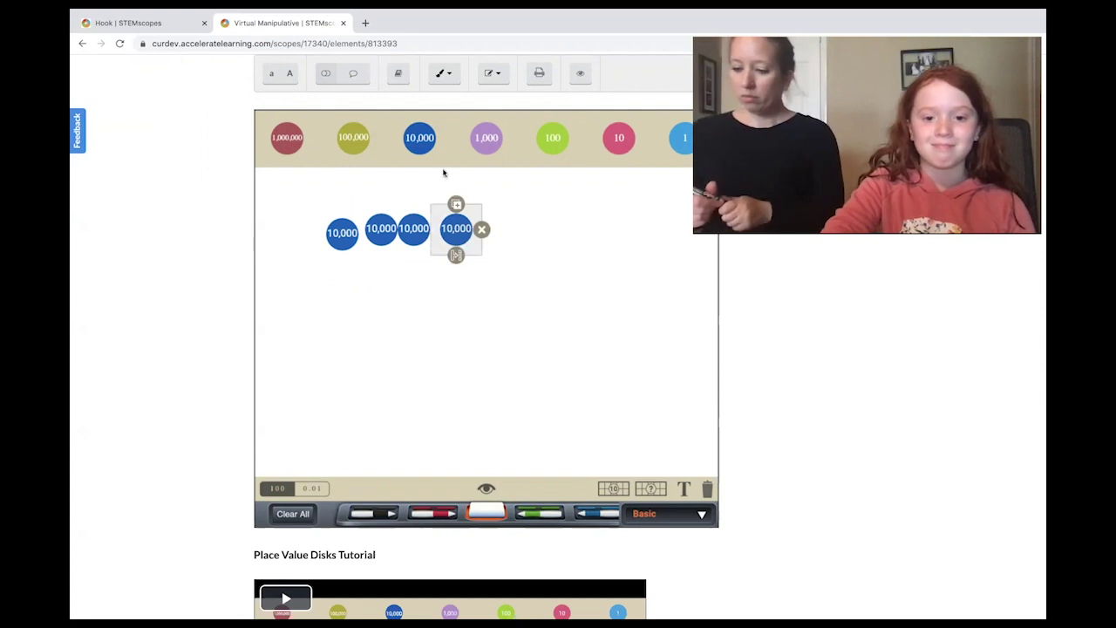
pyautogui.click(418, 139)
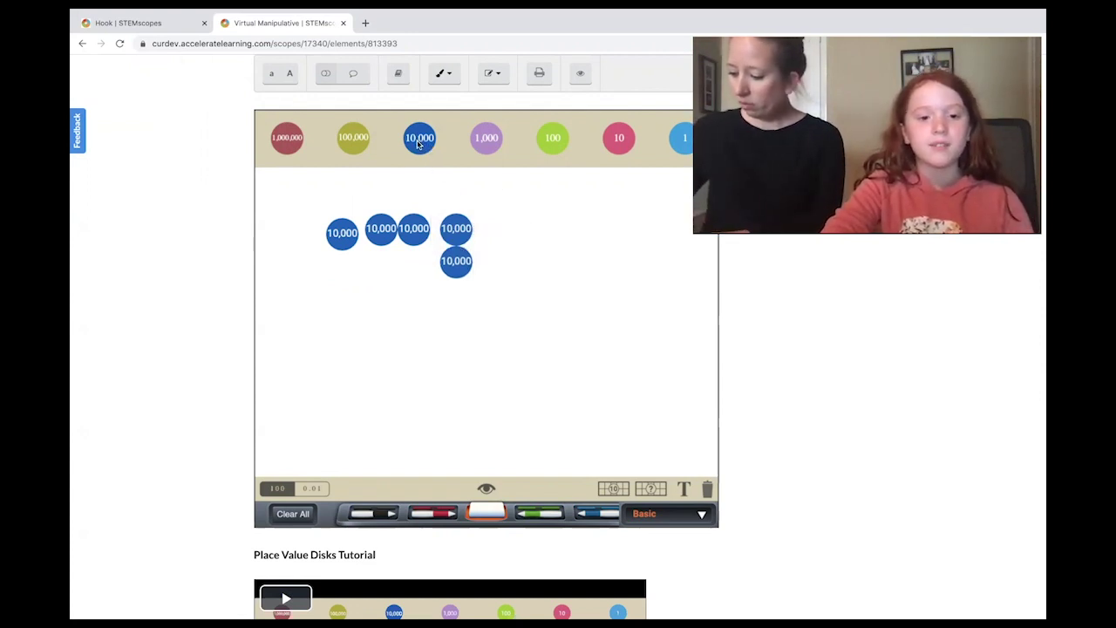
pyautogui.moveTo(418, 141); pyautogui.dragTo(423, 265)
pyautogui.moveTo(430, 148); pyautogui.dragTo(397, 270)
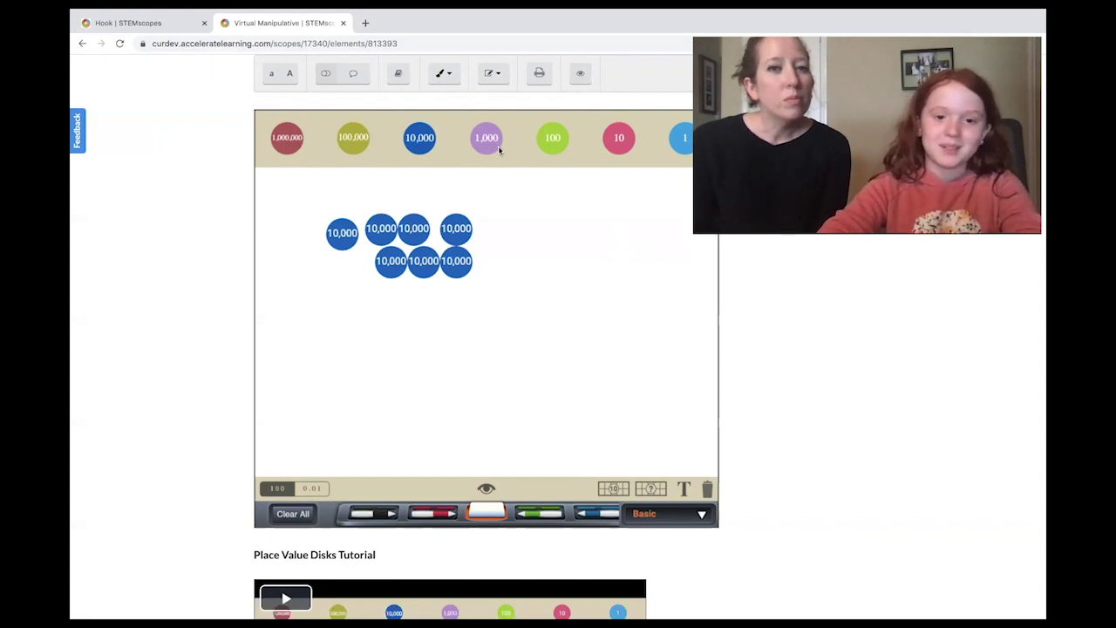
# - Line up five 1,000 disks in a row right of the 10,000 disks
pyautogui.moveTo(493, 144); pyautogui.dragTo(525, 232)
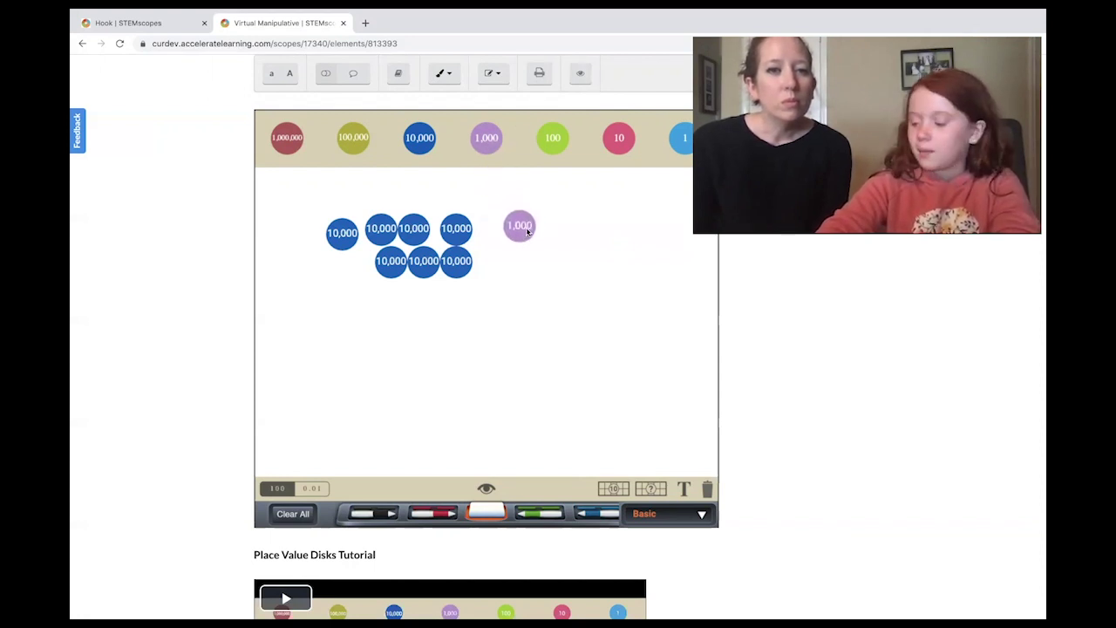
pyautogui.moveTo(488, 144); pyautogui.dragTo(557, 224)
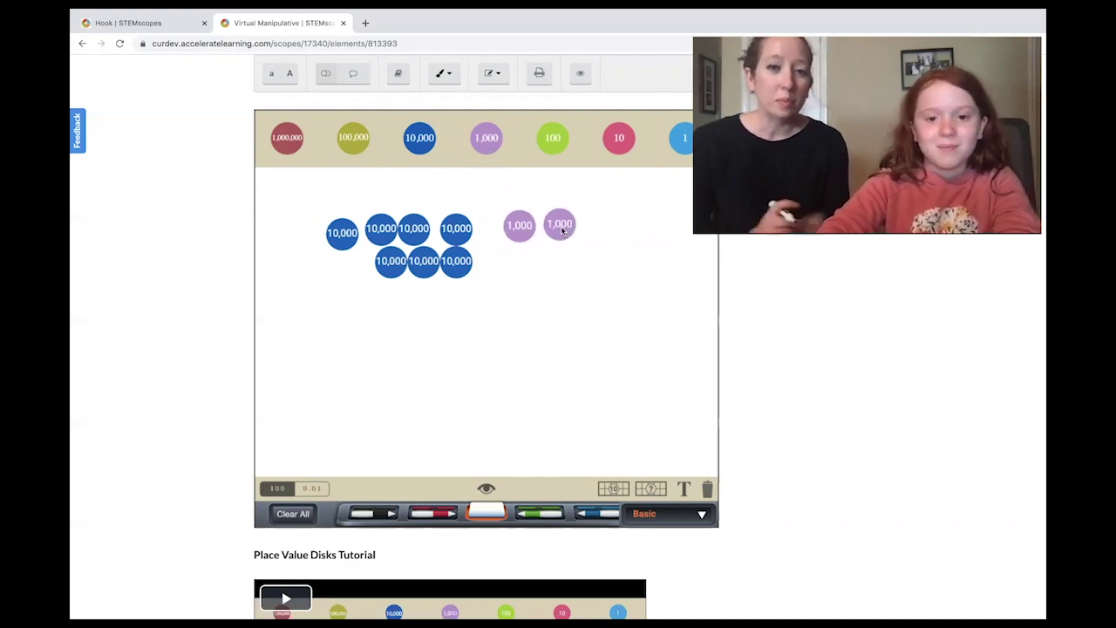
pyautogui.moveTo(502, 164); pyautogui.dragTo(599, 224)
pyautogui.moveTo(485, 140); pyautogui.dragTo(641, 225)
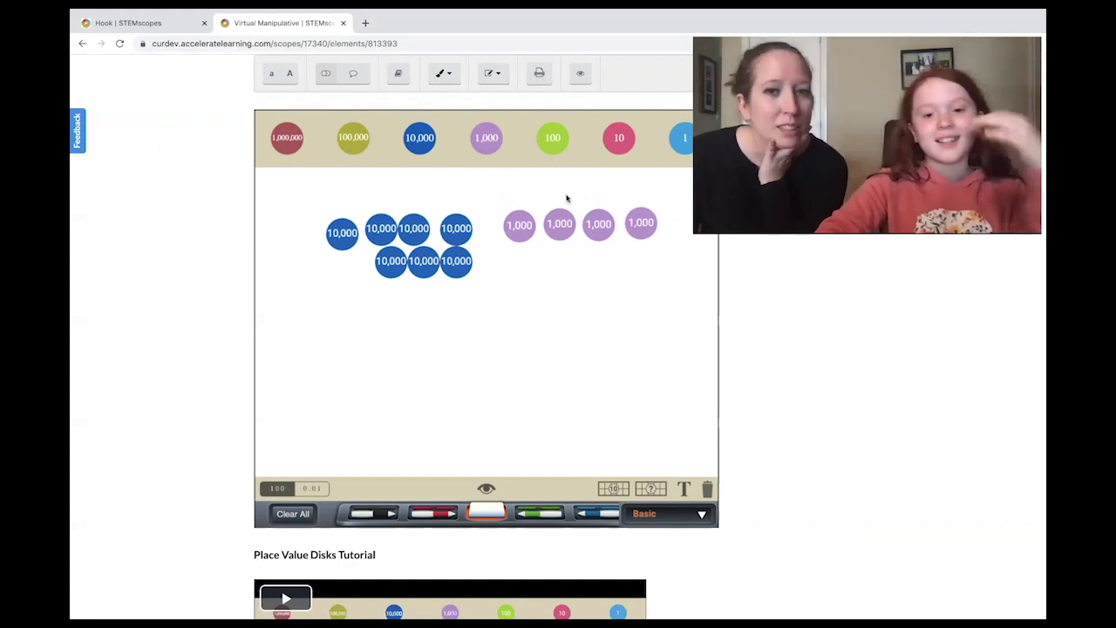
pyautogui.moveTo(492, 139); pyautogui.dragTo(685, 220)
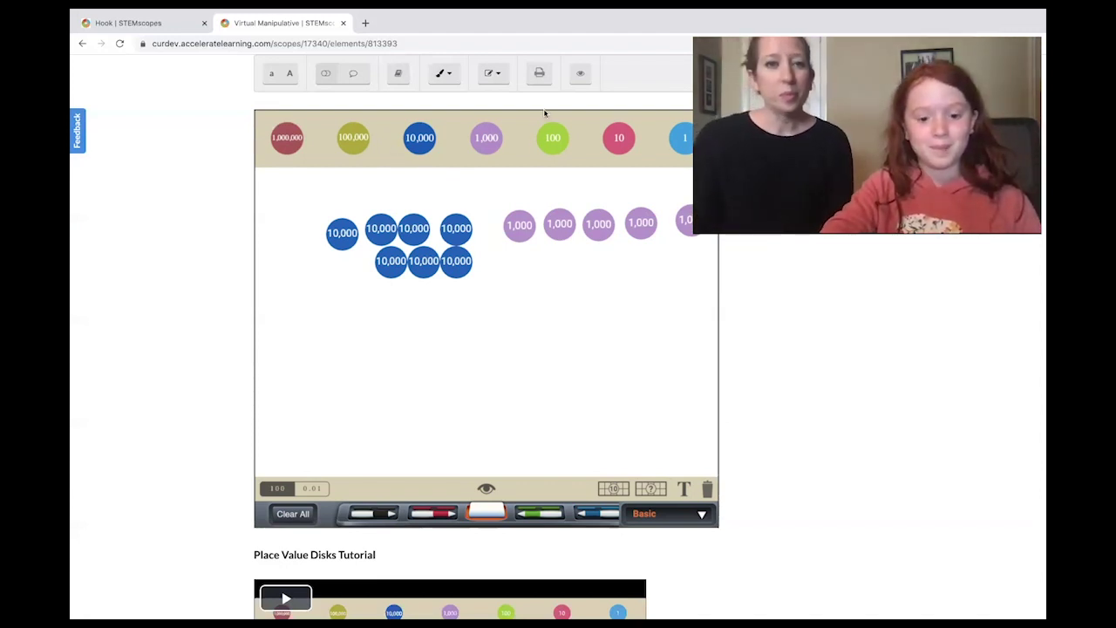
# - Draw a black marker line across the board beneath the 75,000 disks
pyautogui.click(378, 516)
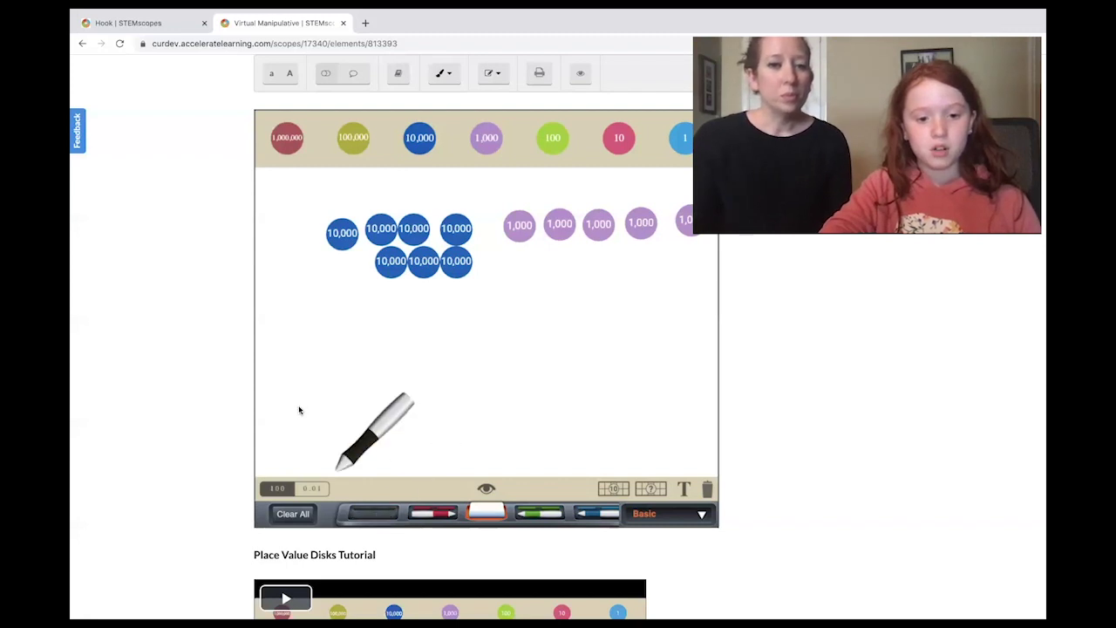
pyautogui.moveTo(259, 335); pyautogui.dragTo(697, 333)
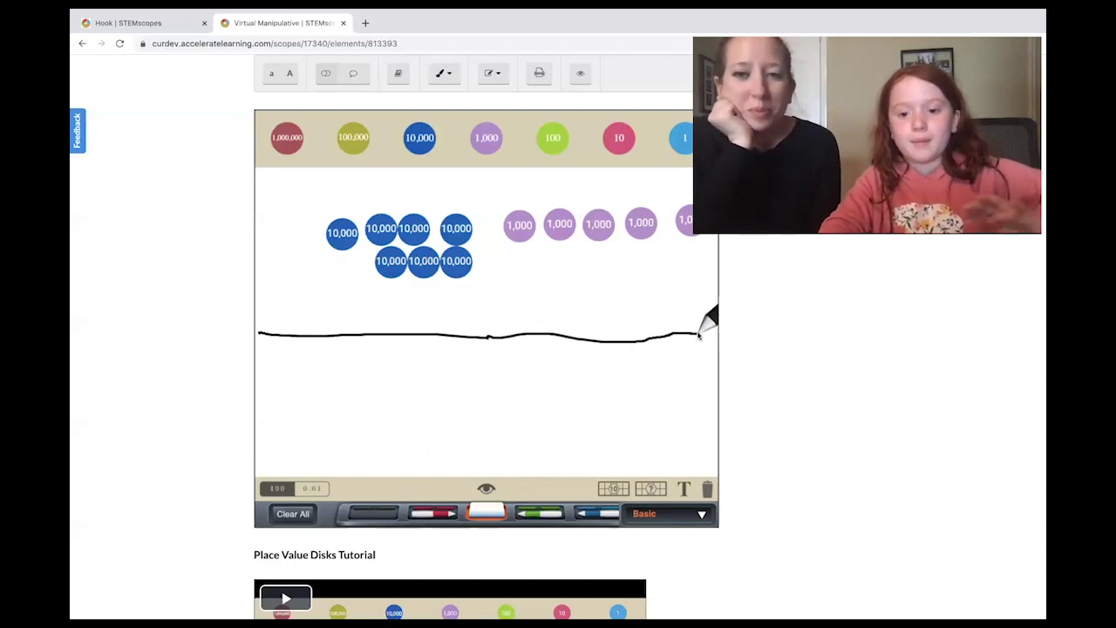
pyautogui.click(367, 514)
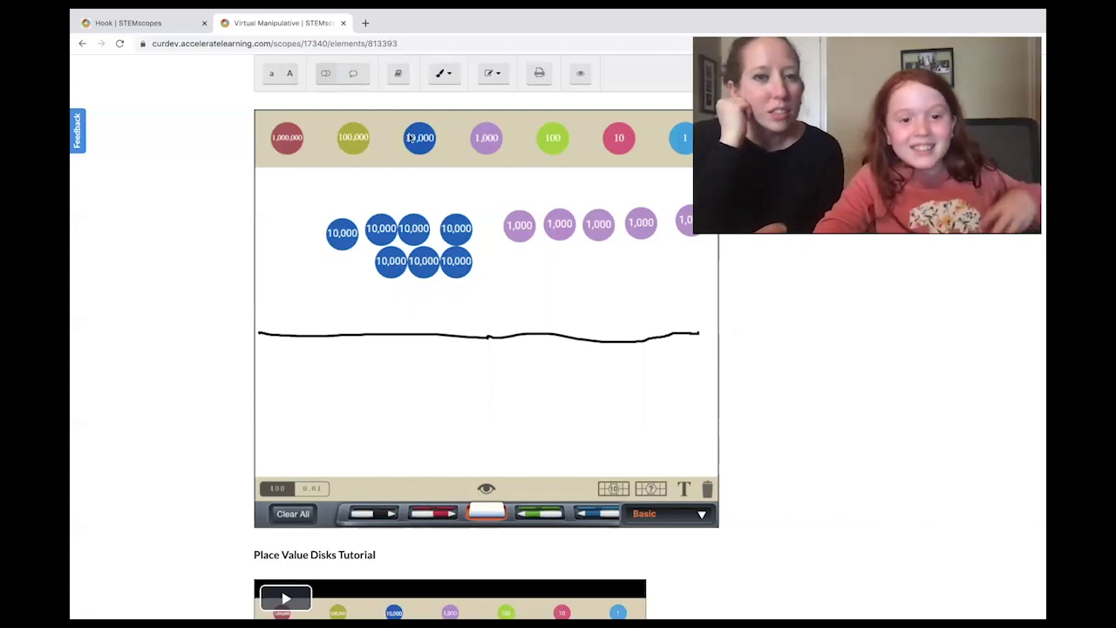
# - Lay nine 10,000 disks below the line in two rows, making 90,000
pyautogui.moveTo(425, 140); pyautogui.dragTo(298, 388)
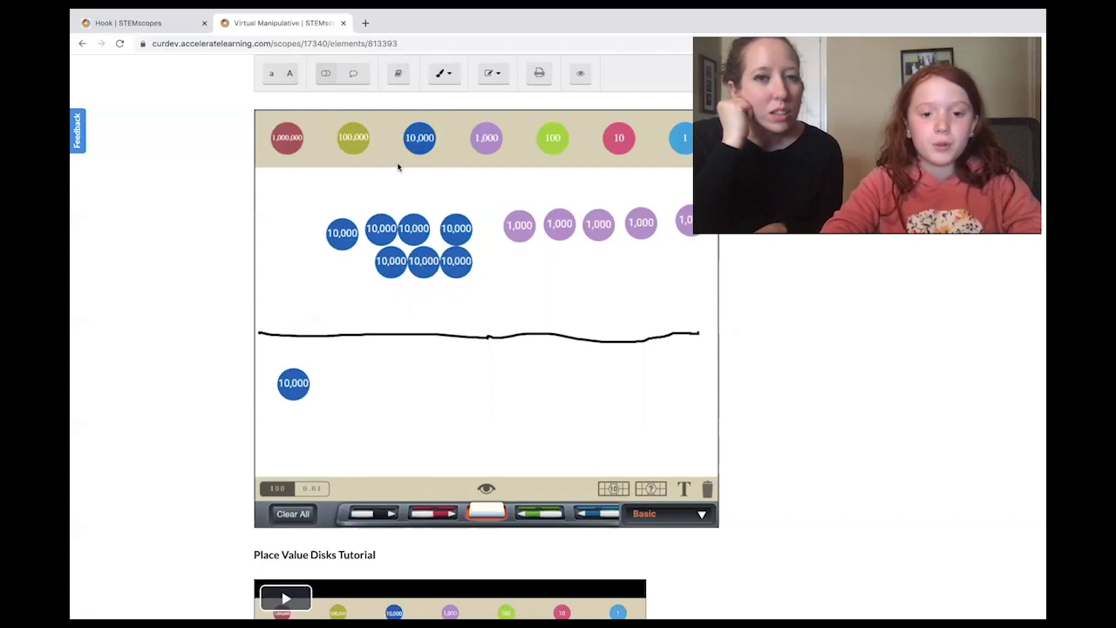
pyautogui.moveTo(409, 148); pyautogui.dragTo(323, 381)
pyautogui.moveTo(421, 148); pyautogui.dragTo(368, 393)
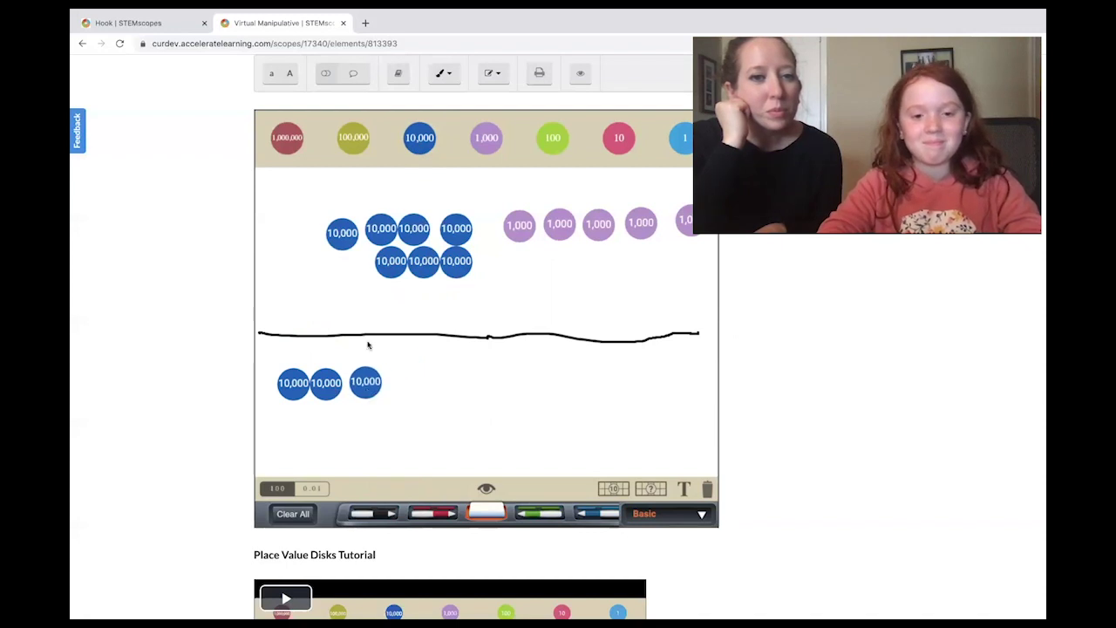
pyautogui.moveTo(418, 146); pyautogui.dragTo(404, 393)
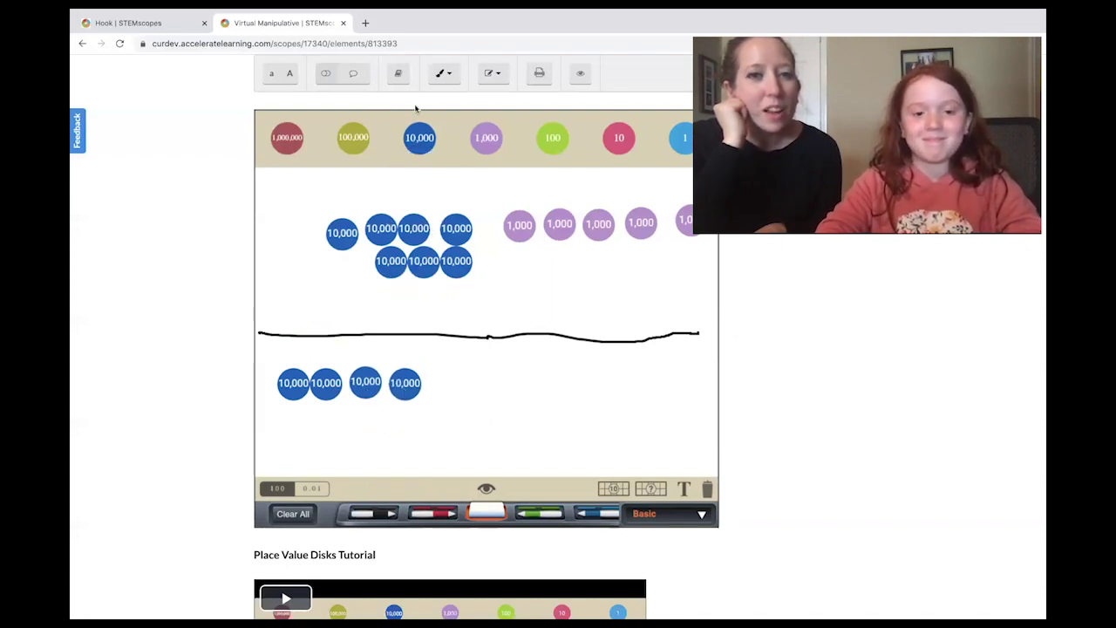
pyautogui.moveTo(420, 138); pyautogui.dragTo(449, 382)
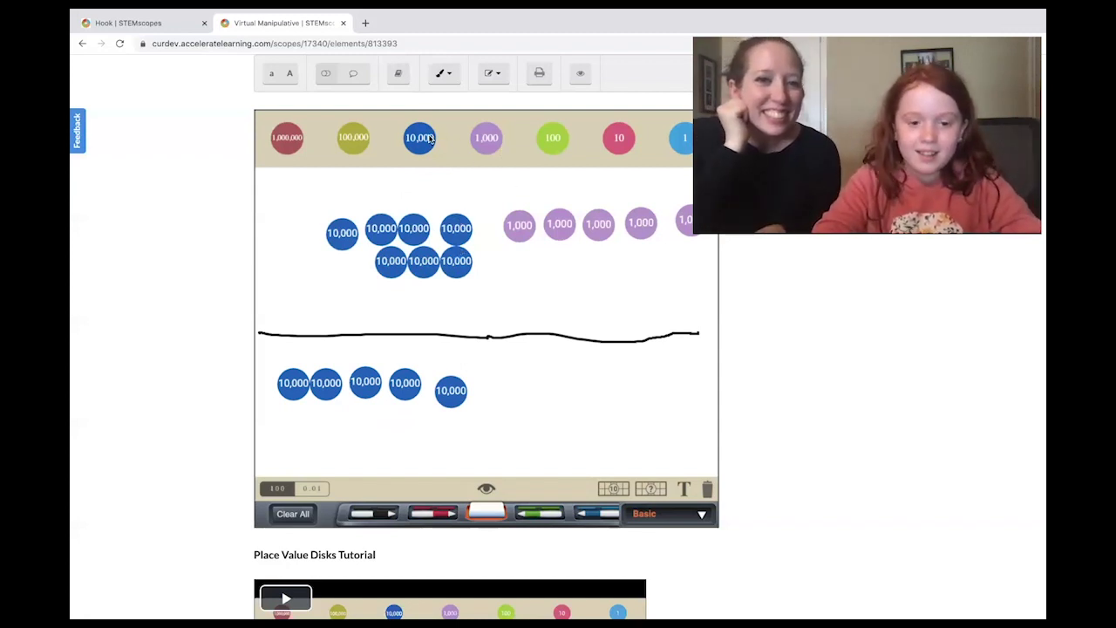
pyautogui.moveTo(430, 139); pyautogui.dragTo(296, 412)
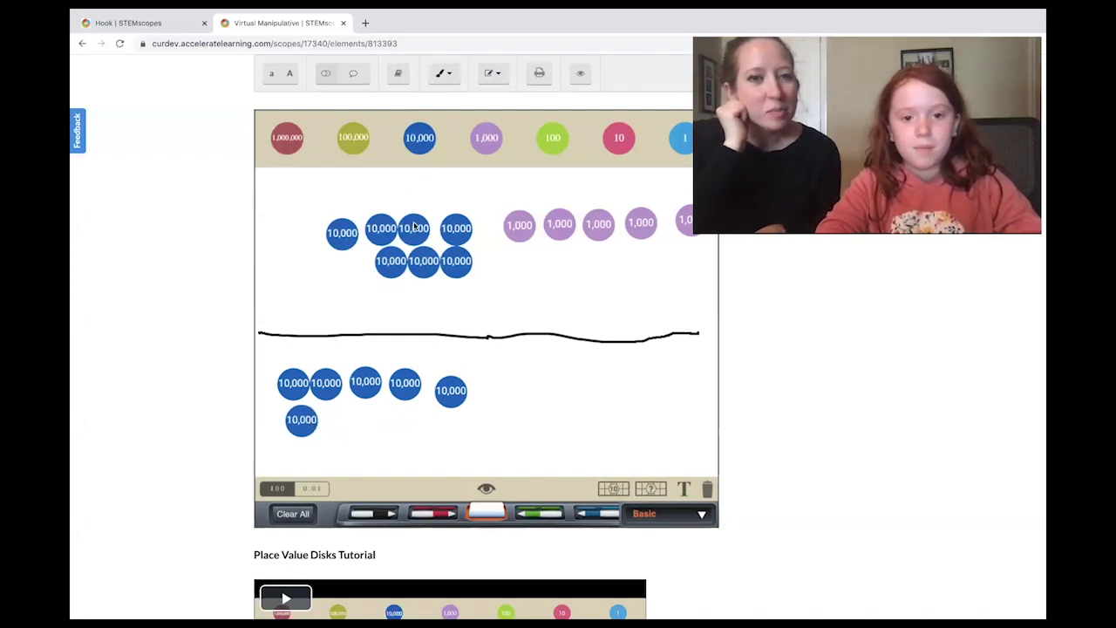
pyautogui.moveTo(425, 144); pyautogui.dragTo(347, 429)
pyautogui.moveTo(420, 147); pyautogui.dragTo(376, 429)
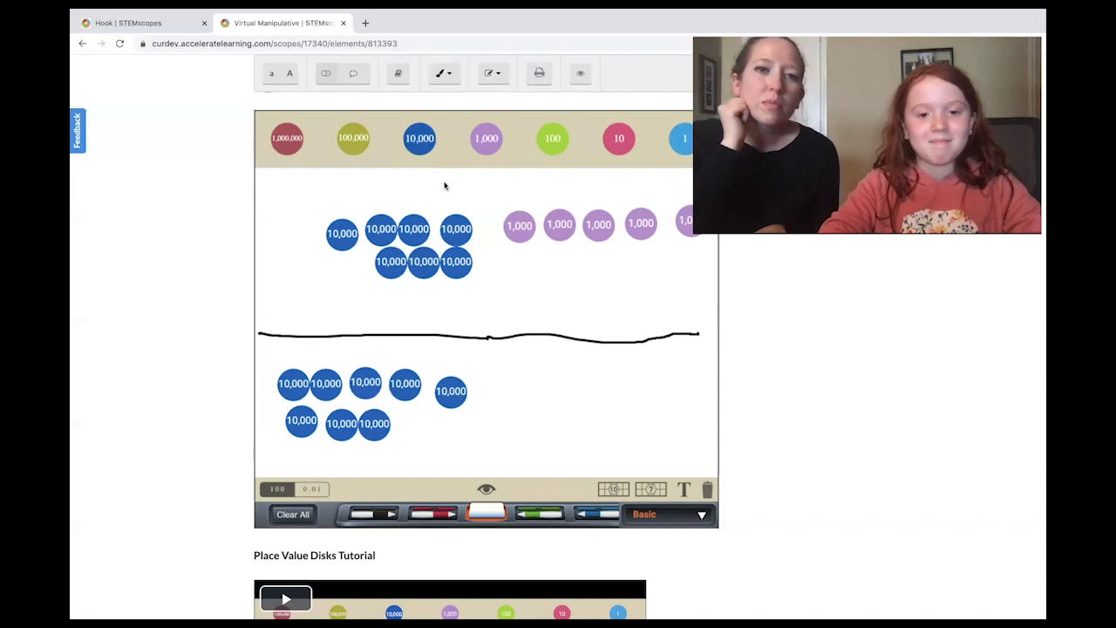
pyautogui.moveTo(419, 147); pyautogui.dragTo(416, 428)
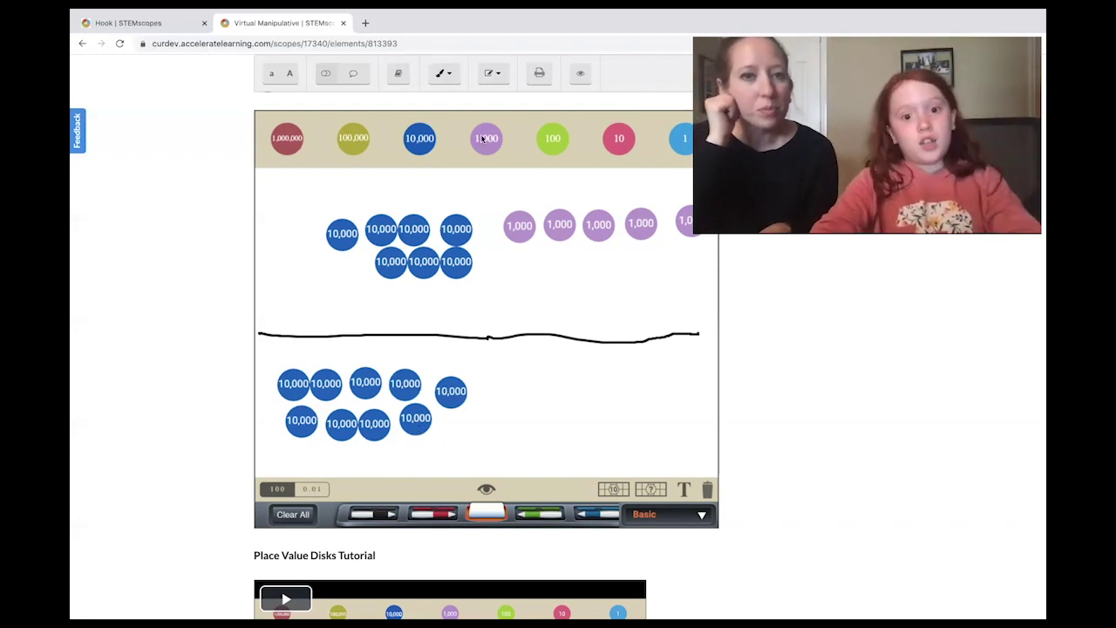
# - Add two 1,000 disks and one 100 disk below the line, making 92,100
pyautogui.moveTo(484, 139); pyautogui.dragTo(513, 375)
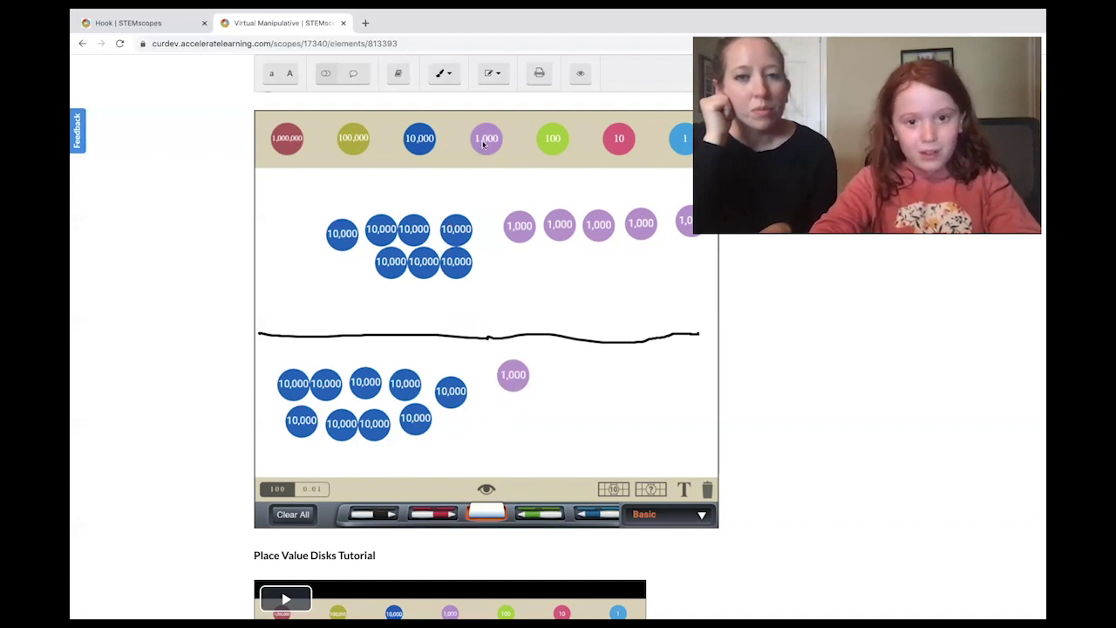
pyautogui.moveTo(486, 140); pyautogui.dragTo(545, 371)
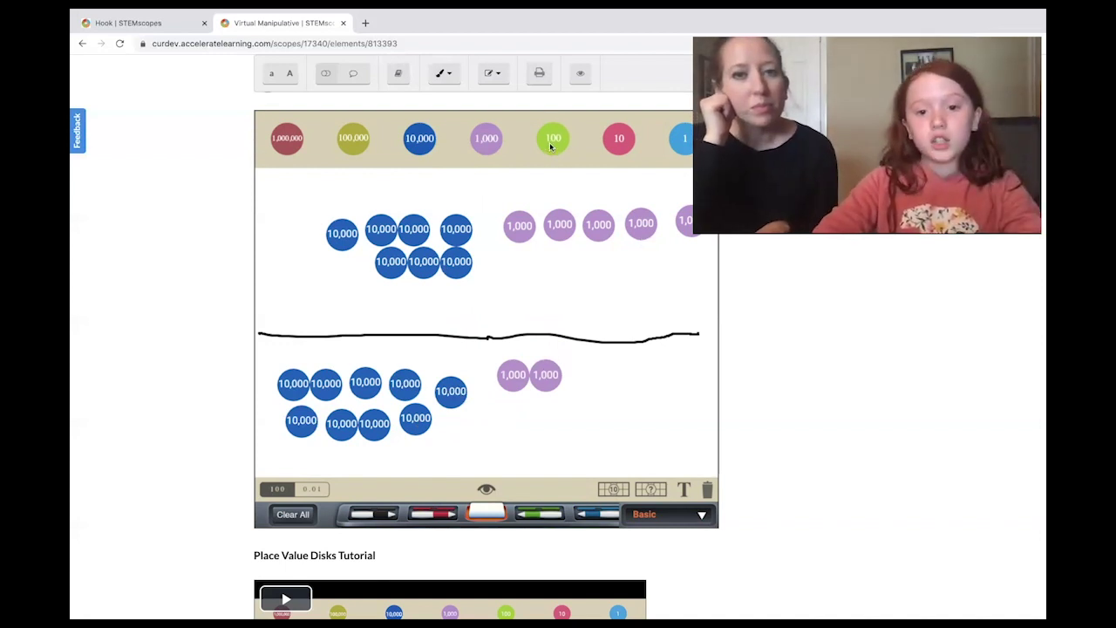
pyautogui.moveTo(550, 146); pyautogui.dragTo(617, 375)
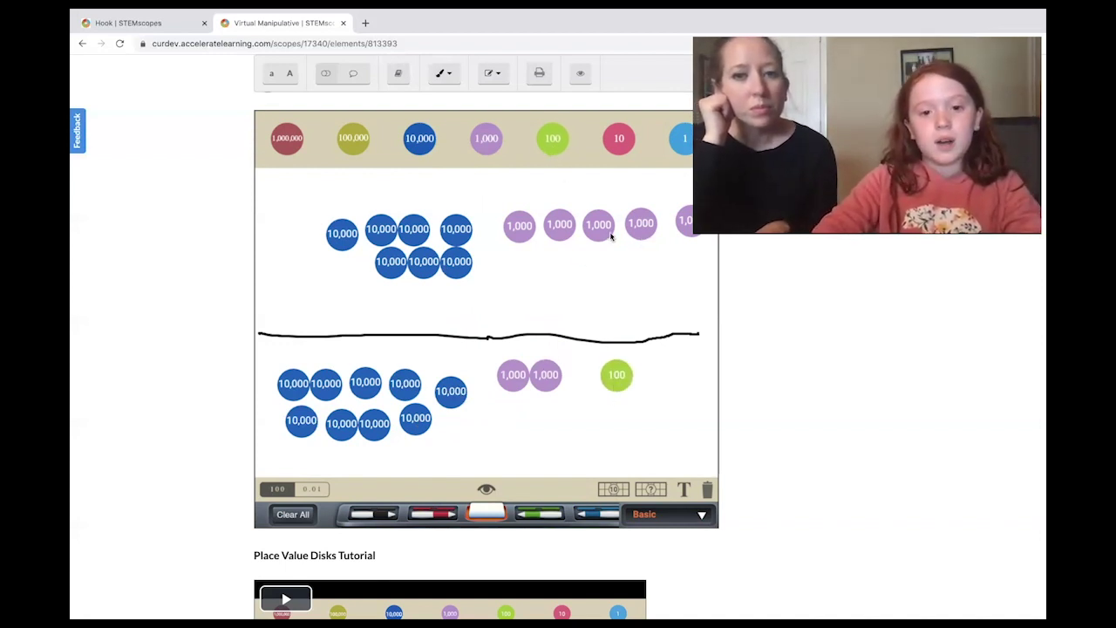
# - Add six more 100 disks below the line so the lower number reads 92,700
pyautogui.moveTo(544, 144); pyautogui.dragTo(644, 373)
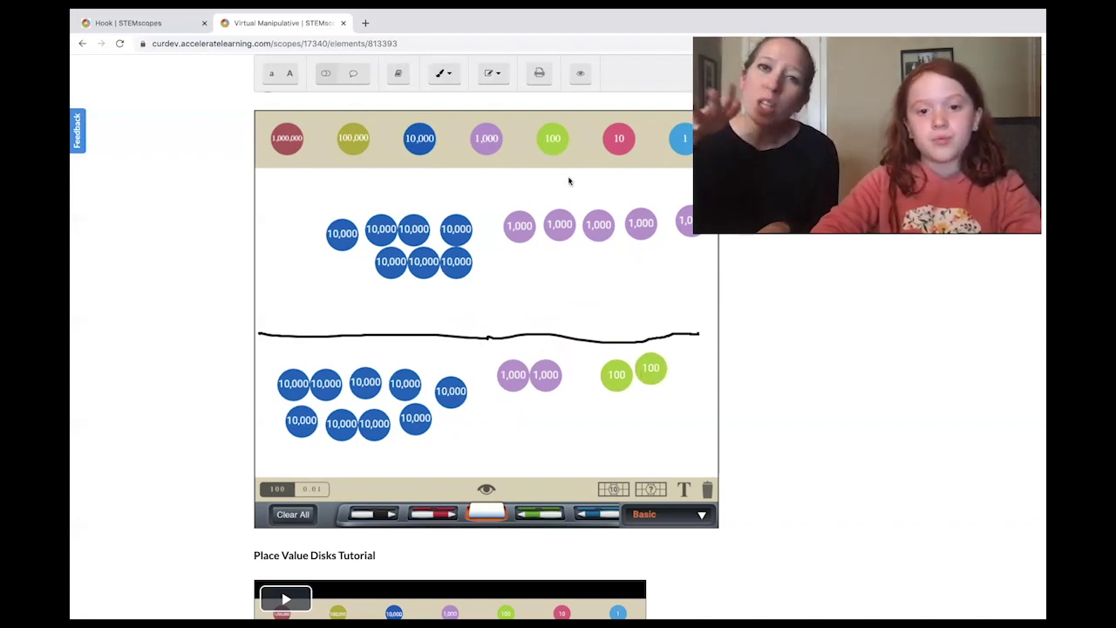
pyautogui.moveTo(552, 149); pyautogui.dragTo(687, 376)
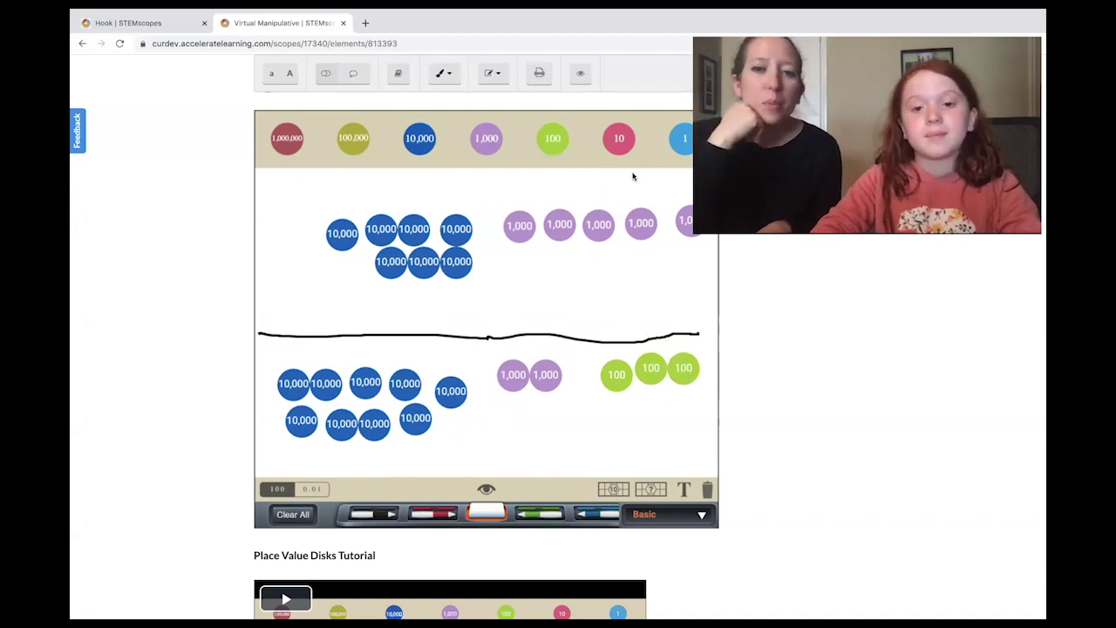
pyautogui.moveTo(553, 137); pyautogui.dragTo(630, 408)
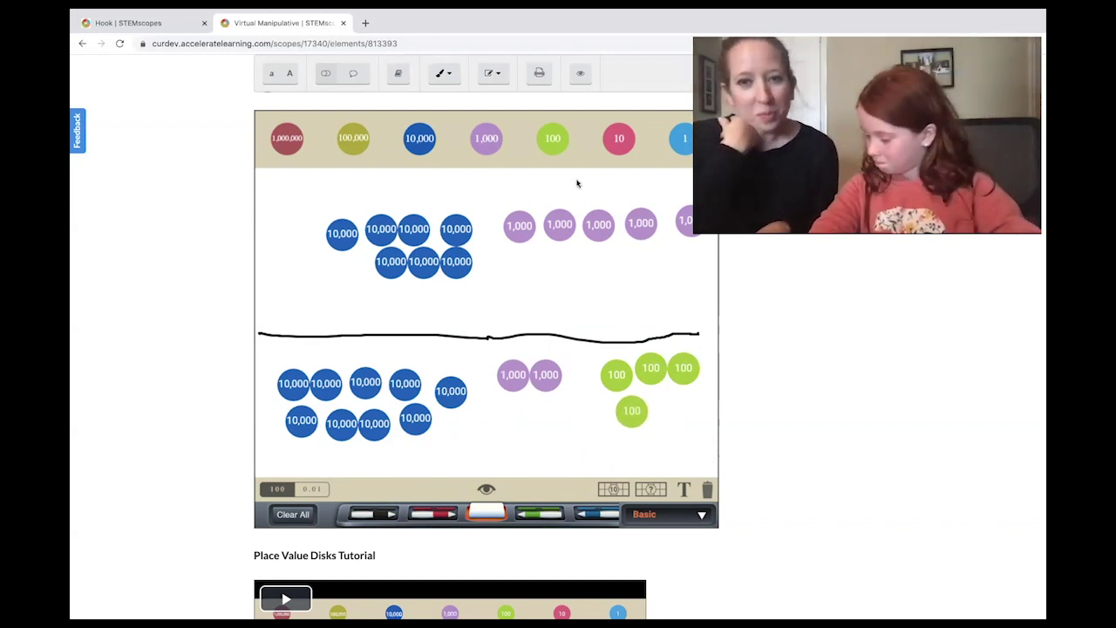
pyautogui.moveTo(558, 141); pyautogui.dragTo(674, 402)
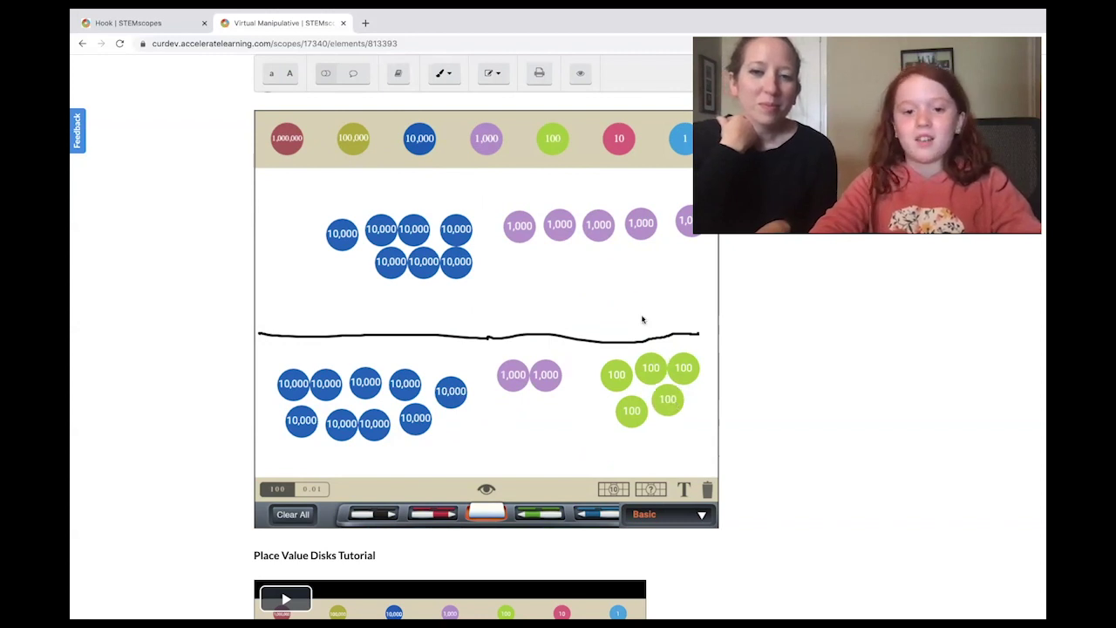
pyautogui.moveTo(553, 148); pyautogui.dragTo(701, 419)
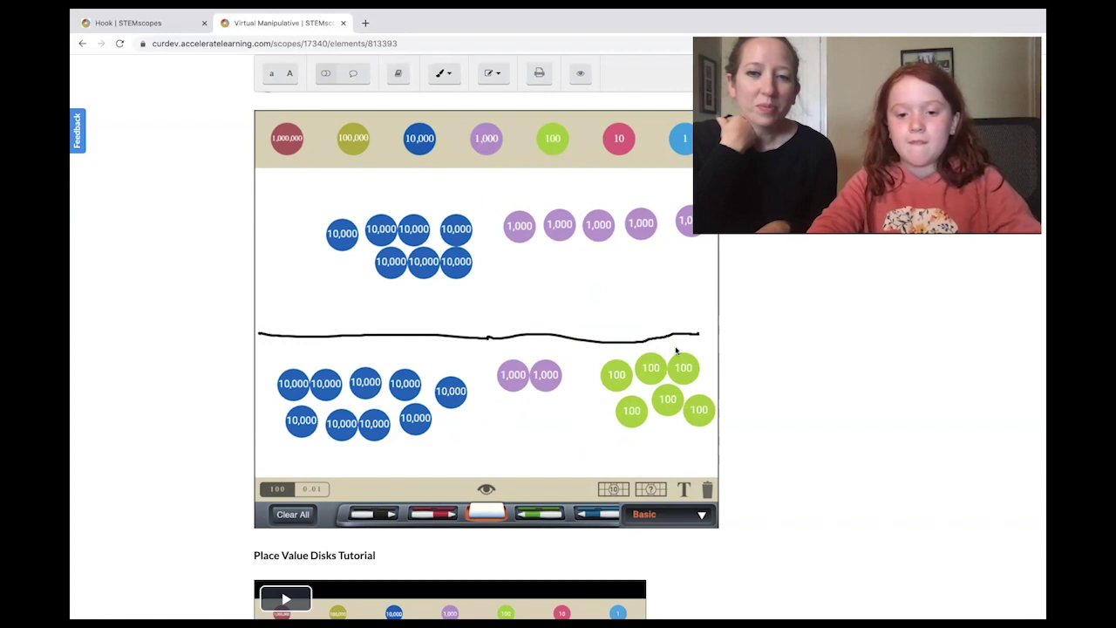
pyautogui.moveTo(550, 145); pyautogui.dragTo(663, 446)
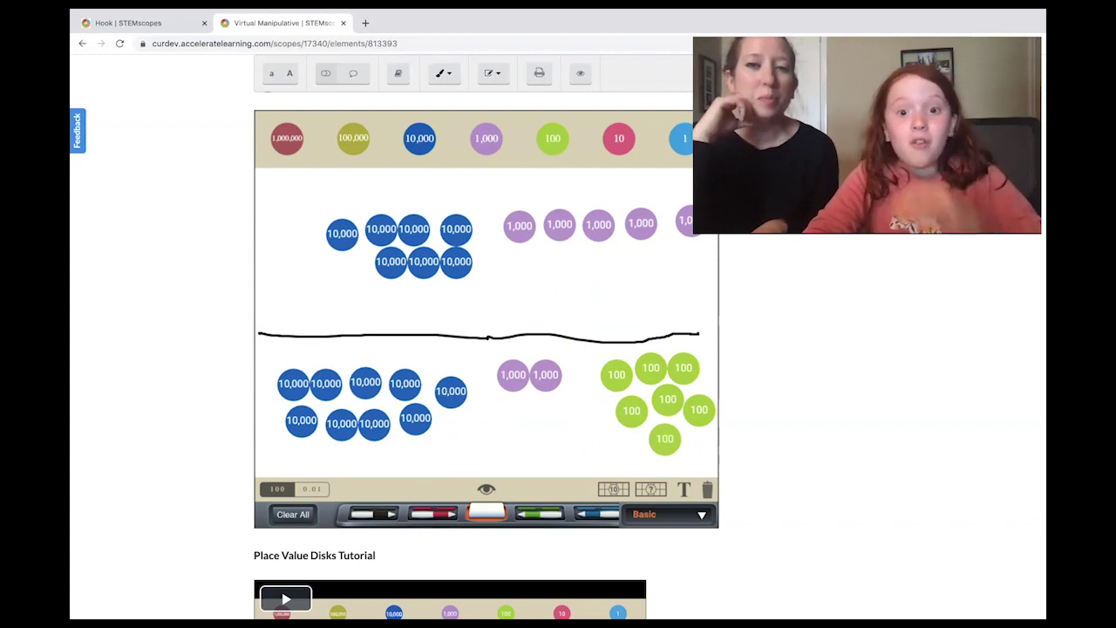
# - Add four 10 disks and one 1 disk below the line, making 92,741
pyautogui.moveTo(625, 152); pyautogui.dragTo(539, 446)
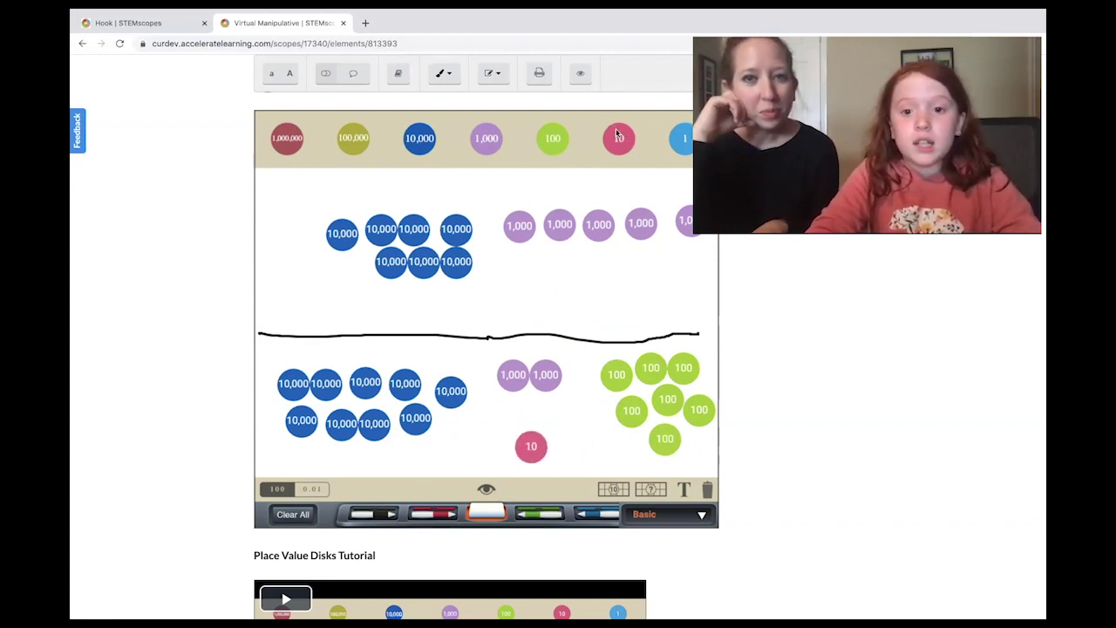
pyautogui.moveTo(618, 138); pyautogui.dragTo(564, 446)
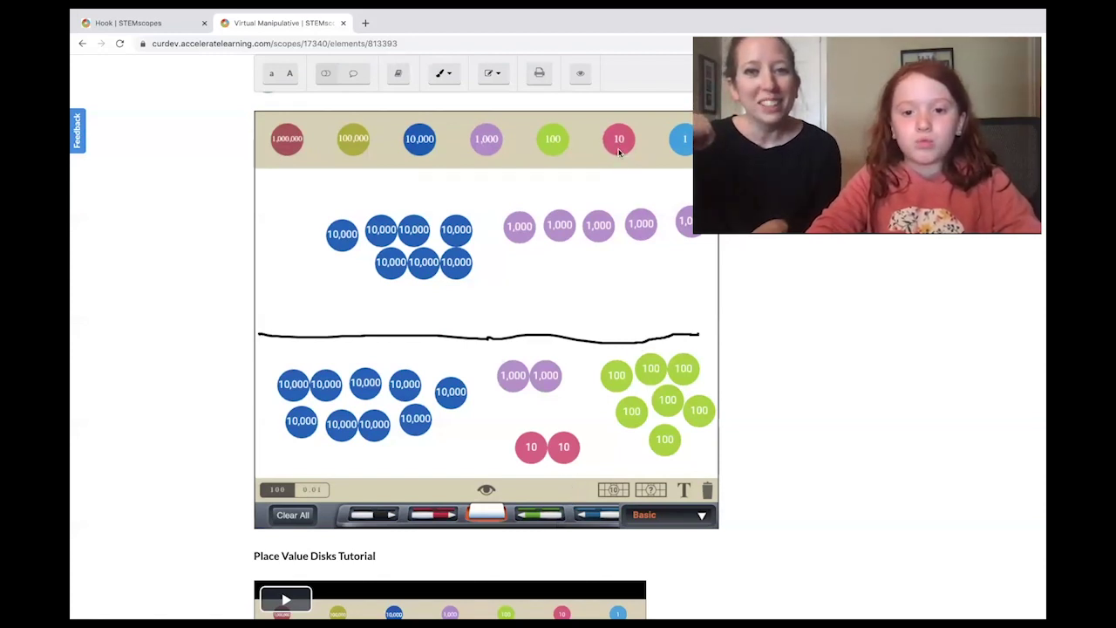
pyautogui.moveTo(619, 152); pyautogui.dragTo(562, 421)
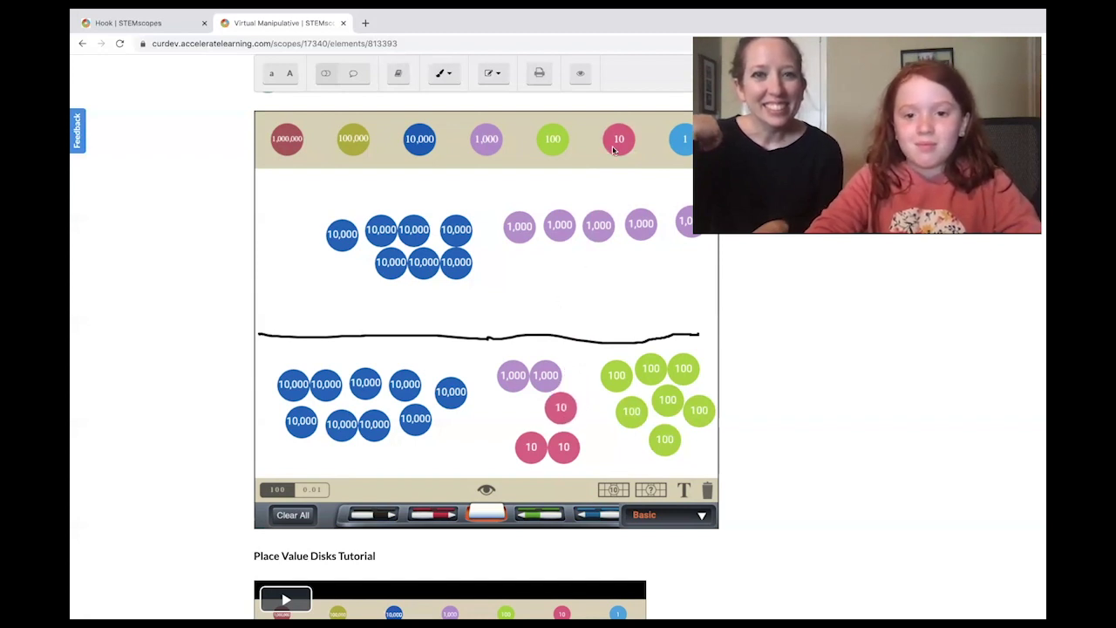
pyautogui.moveTo(614, 150); pyautogui.dragTo(527, 412)
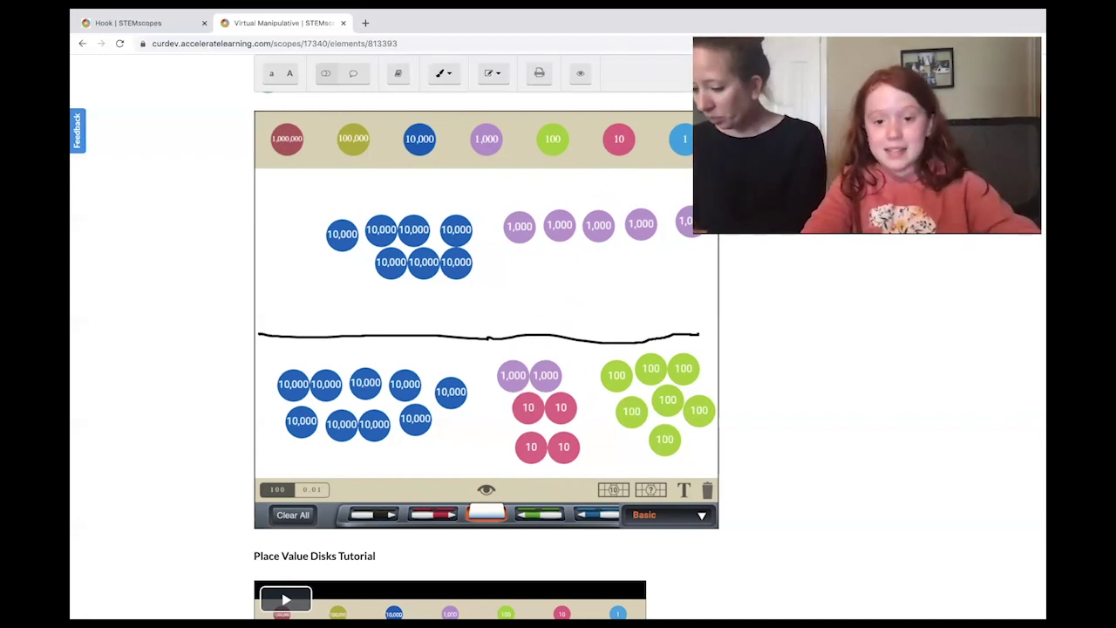
pyautogui.moveTo(689, 145); pyautogui.dragTo(477, 467)
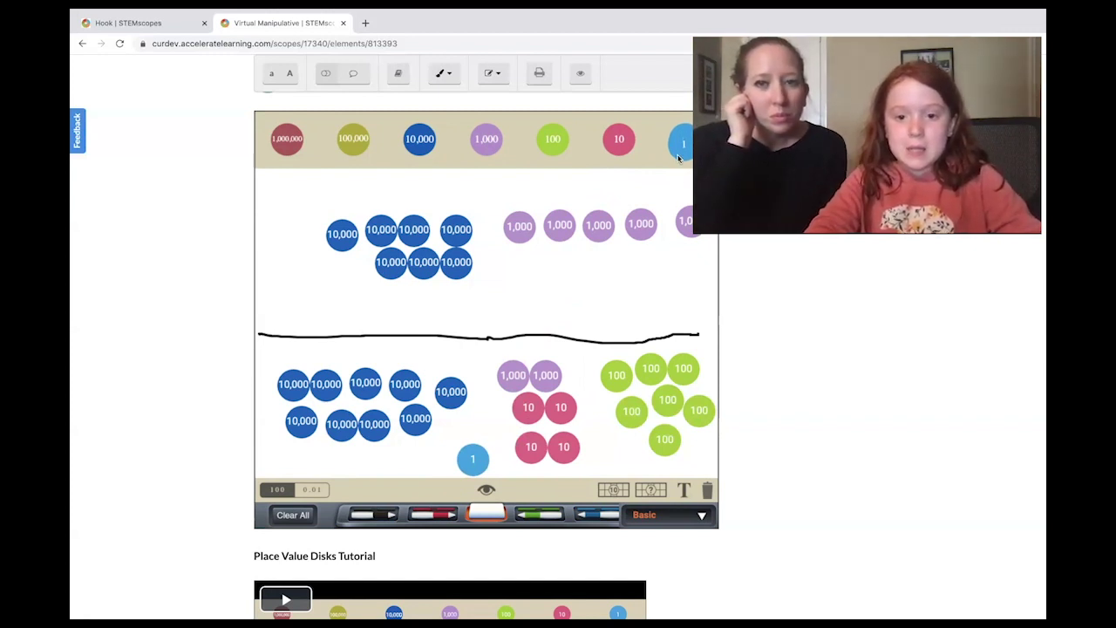
# - Fill the bottom row with more 1 disks, repositioning a stray one, so the lower number reads 92,746
pyautogui.moveTo(689, 140); pyautogui.dragTo(442, 465)
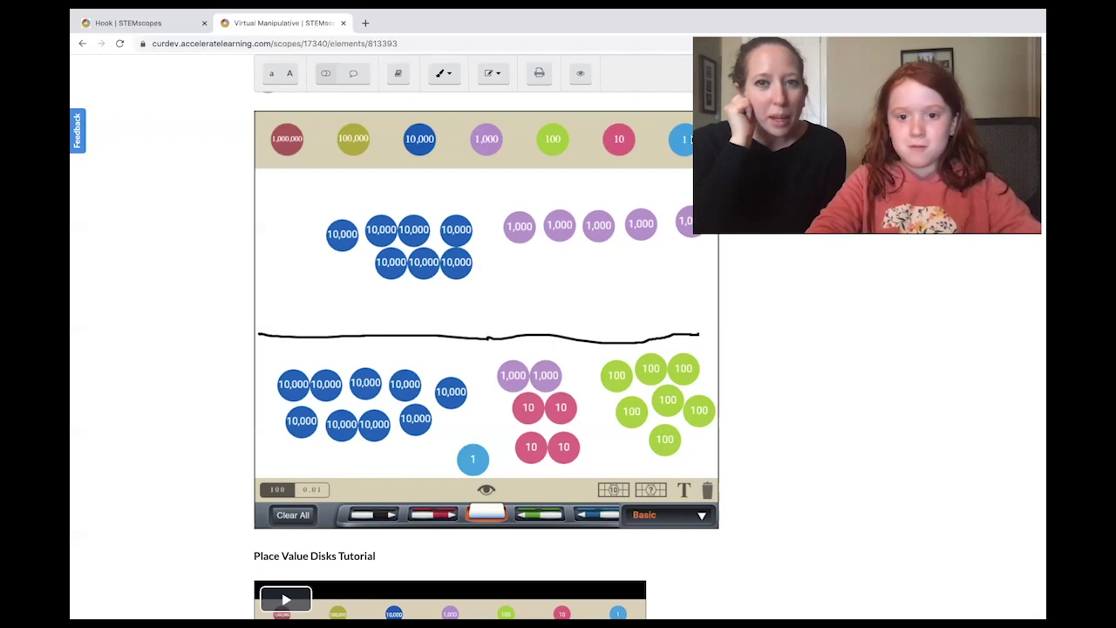
pyautogui.moveTo(685, 158); pyautogui.dragTo(499, 410)
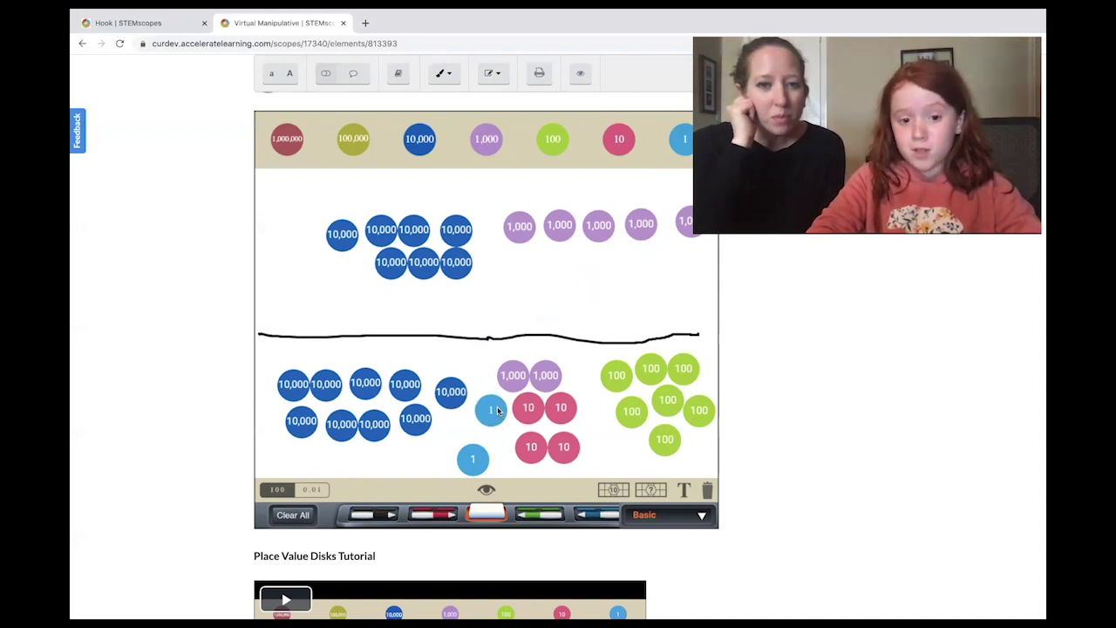
pyautogui.moveTo(498, 411); pyautogui.dragTo(481, 427)
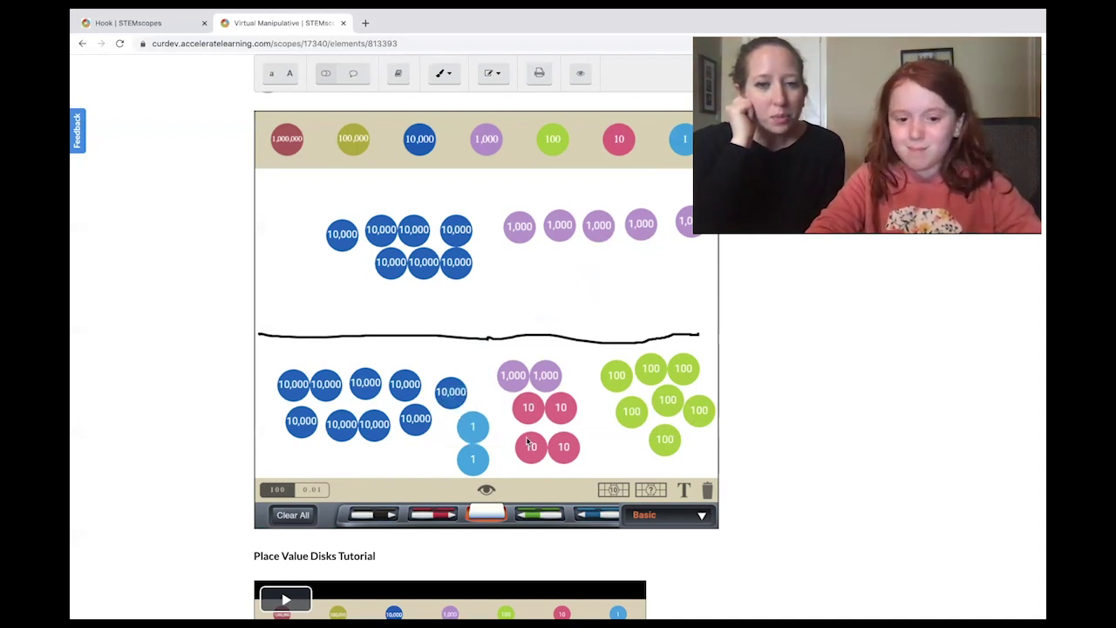
pyautogui.moveTo(679, 135); pyautogui.dragTo(436, 457)
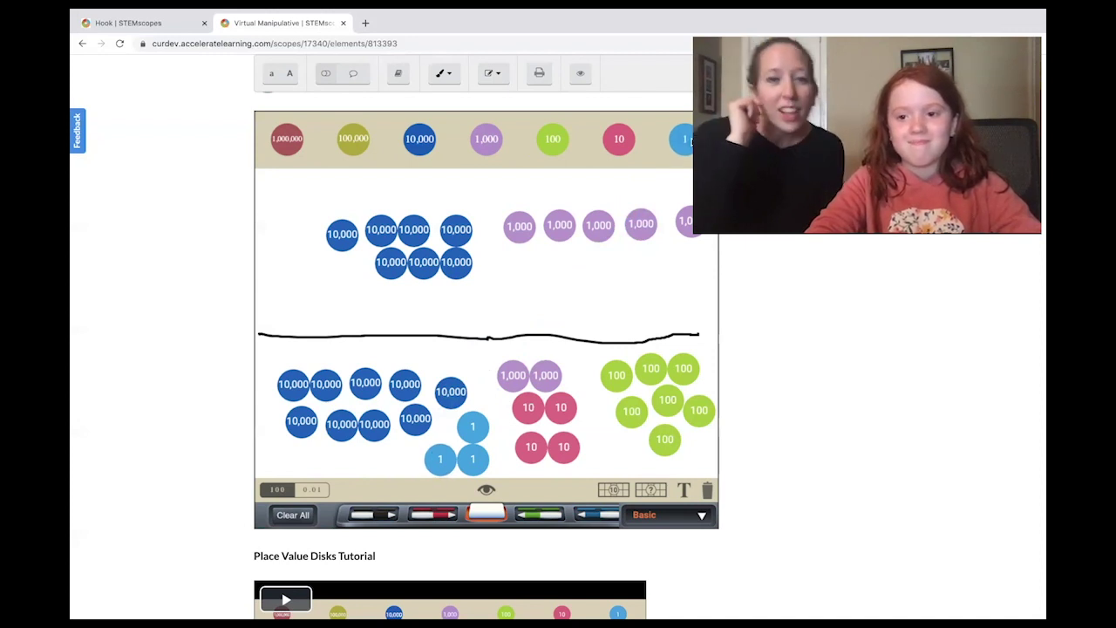
pyautogui.moveTo(690, 140); pyautogui.dragTo(415, 462)
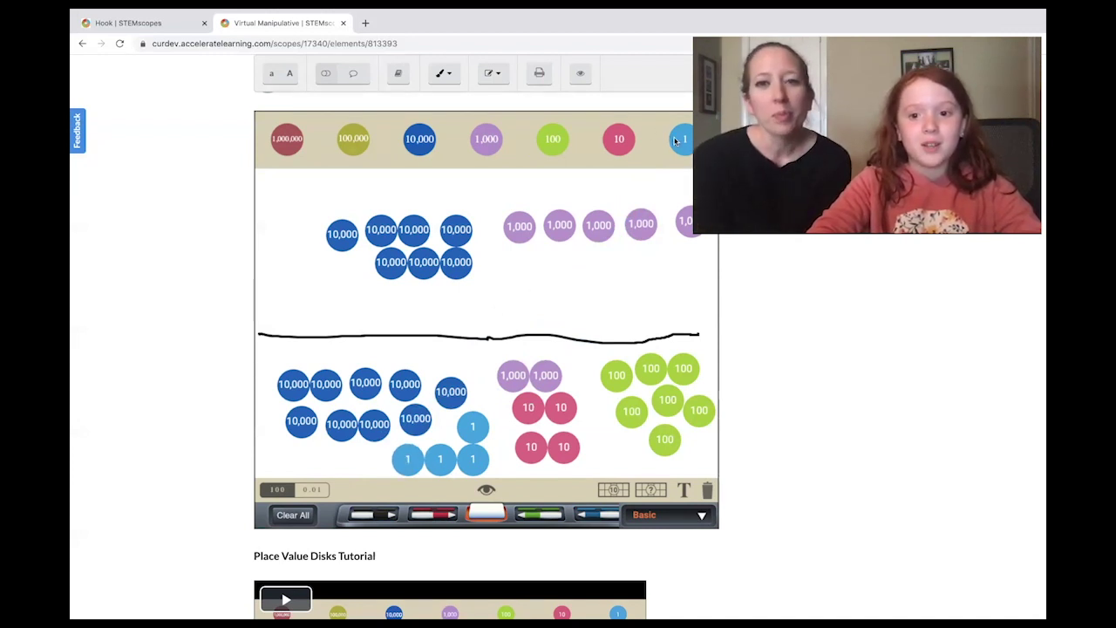
pyautogui.moveTo(676, 141); pyautogui.dragTo(356, 464)
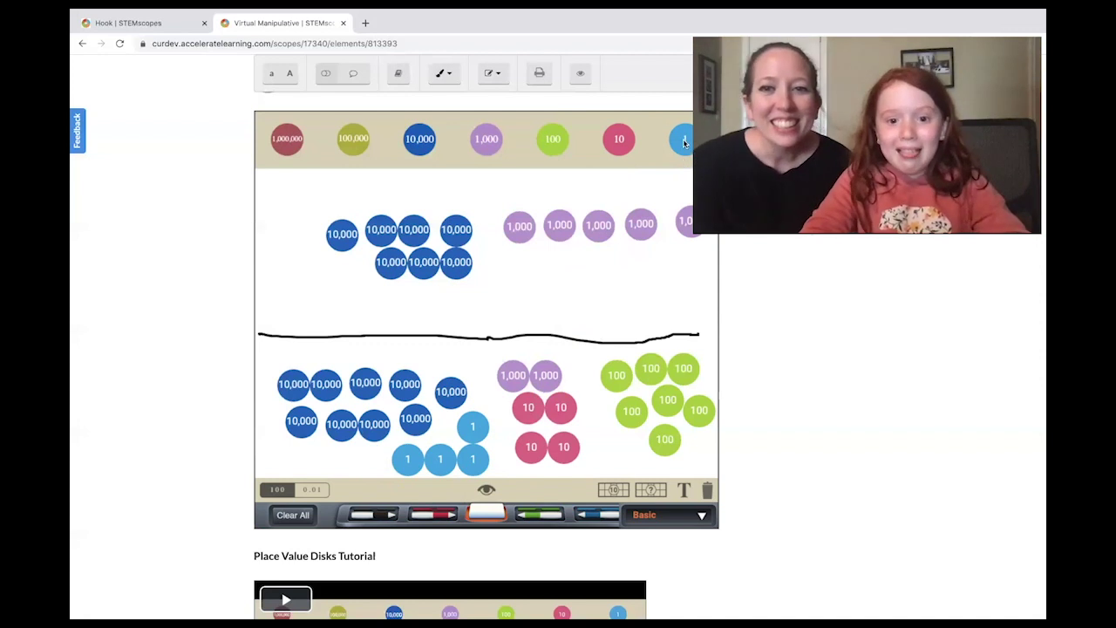
pyautogui.moveTo(625, 287); pyautogui.dragTo(370, 462)
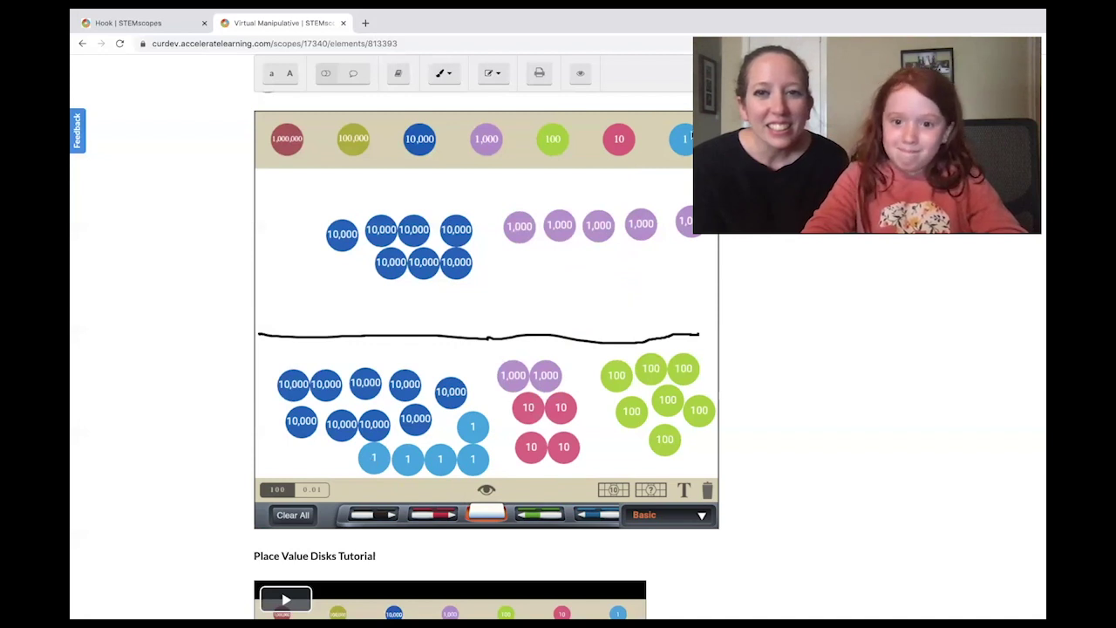
pyautogui.moveTo(669, 156); pyautogui.dragTo(334, 455)
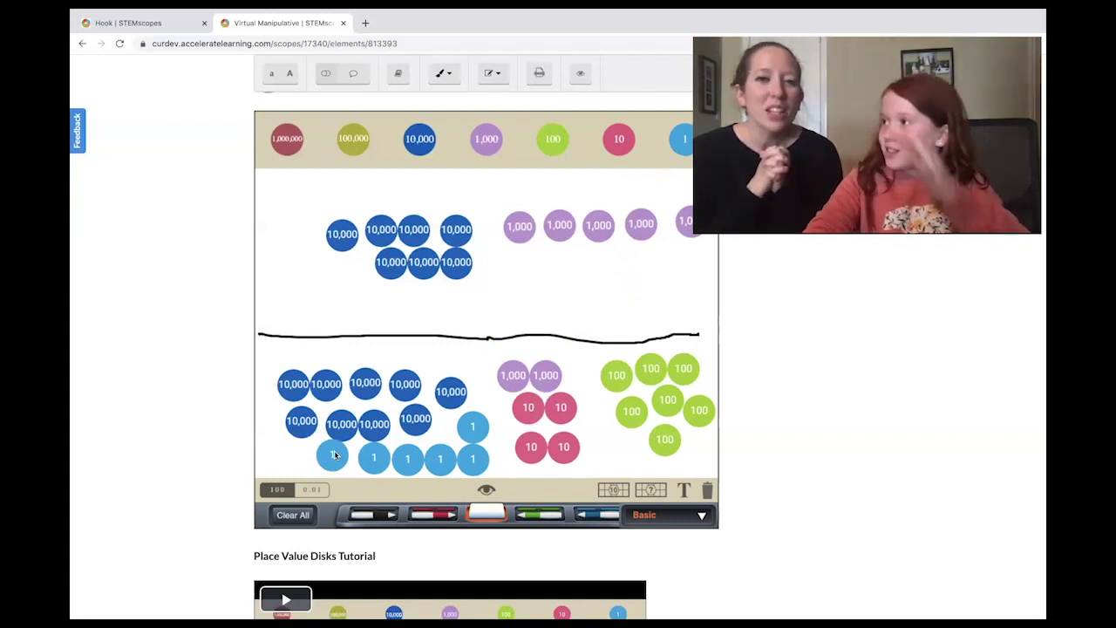